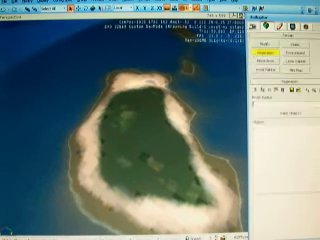
- Open the island level file from the island folder via File > Open
{"action": "key", "text": "Up"}
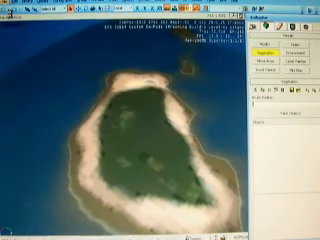
{"action": "left_click", "coordinate": [8, 3]}
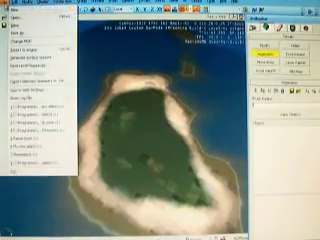
{"action": "left_click", "coordinate": [15, 13]}
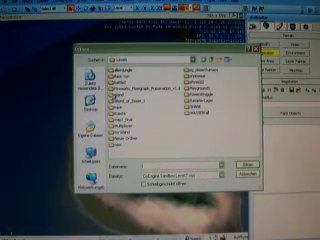
{"action": "double_click", "coordinate": [118, 116]}
{"action": "left_click", "coordinate": [120, 88]}
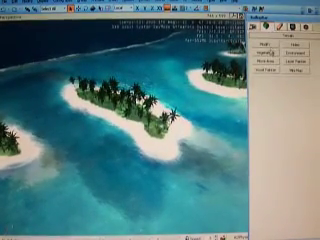
- Show the Vegetation panel and select every vegetation group in its object list
{"action": "left_click", "coordinate": [266, 52]}
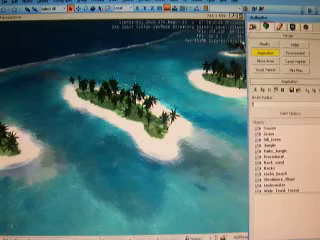
{"action": "scroll", "coordinate": [284, 150], "scroll_direction": "down", "scroll_amount": 1}
{"action": "scroll", "coordinate": [284, 150], "scroll_direction": "down", "scroll_amount": 1}
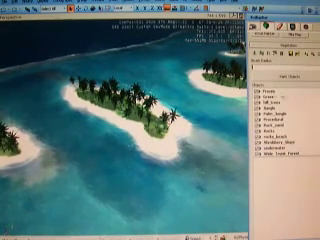
{"action": "key", "text": "Delete"}
{"action": "key", "text": "ctrl+z"}
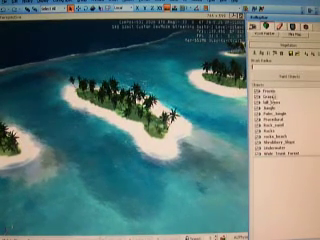
{"action": "key", "text": "Delete"}
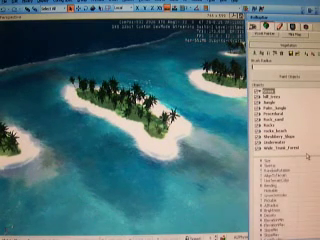
{"action": "left_click_drag", "start_coordinate": [306, 133], "coordinate": [303, 90]}
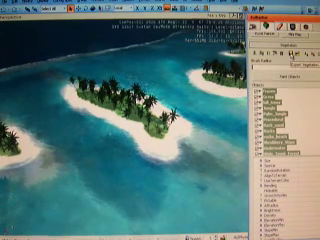
- Export the groups as 'vegetation' in the Level folder, overwriting the existing file
{"action": "key", "text": "ctrl+o"}
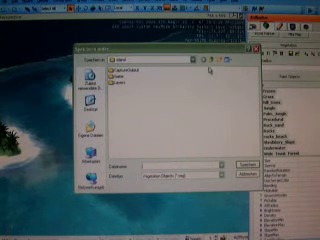
{"action": "left_click", "coordinate": [211, 61]}
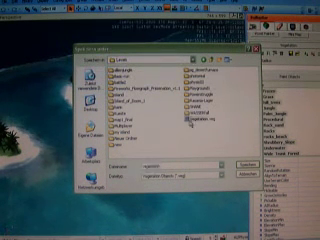
{"action": "left_click", "coordinate": [244, 164]}
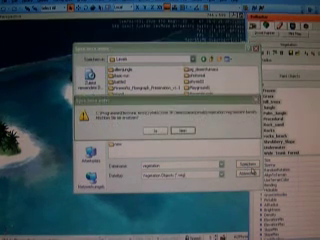
{"action": "left_click", "coordinate": [157, 131]}
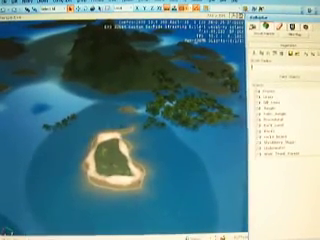
- Browse the Jungle, rocks_beach, Shoreline_Water and Wide_Trunk_Forest groups, then select Palm_Jungle
{"action": "left_click", "coordinate": [276, 28]}
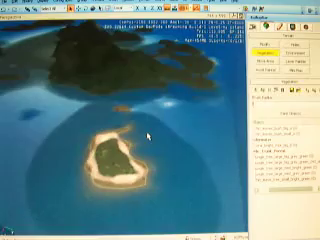
{"action": "scroll", "coordinate": [148, 136], "scroll_direction": "up", "scroll_amount": 2}
{"action": "scroll", "coordinate": [148, 136], "scroll_direction": "up", "scroll_amount": 2}
{"action": "scroll", "coordinate": [148, 137], "scroll_direction": "up", "scroll_amount": 2}
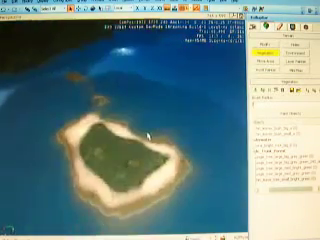
{"action": "scroll", "coordinate": [148, 138], "scroll_direction": "up", "scroll_amount": 2}
{"action": "scroll", "coordinate": [148, 136], "scroll_direction": "up", "scroll_amount": 2}
{"action": "scroll", "coordinate": [148, 136], "scroll_direction": "up", "scroll_amount": 2}
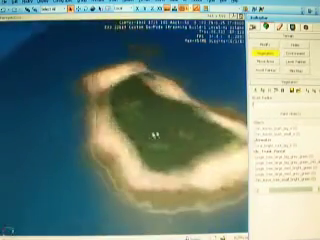
{"action": "scroll", "coordinate": [148, 137], "scroll_direction": "up", "scroll_amount": 2}
{"action": "scroll", "coordinate": [148, 137], "scroll_direction": "up", "scroll_amount": 2}
{"action": "scroll", "coordinate": [149, 137], "scroll_direction": "up", "scroll_amount": 2}
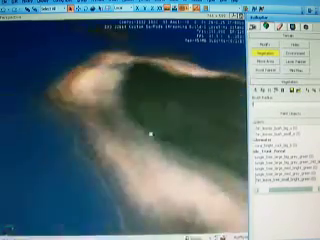
{"action": "scroll", "coordinate": [157, 136], "scroll_direction": "up", "scroll_amount": 2}
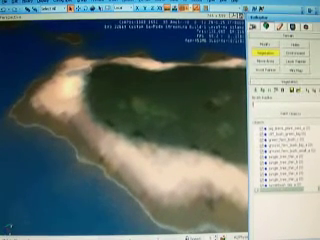
{"action": "left_click", "coordinate": [272, 151]}
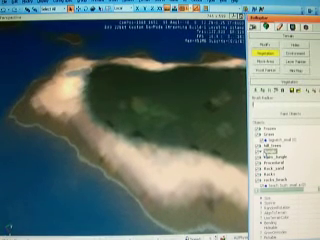
{"action": "left_click", "coordinate": [278, 138]}
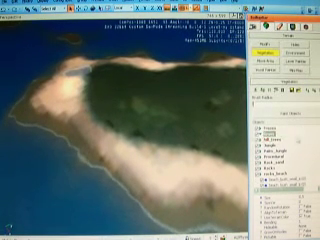
{"action": "left_click", "coordinate": [270, 172]}
{"action": "left_click", "coordinate": [258, 179]}
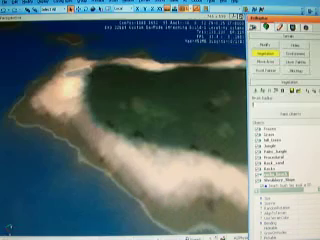
{"action": "left_click", "coordinate": [272, 157]}
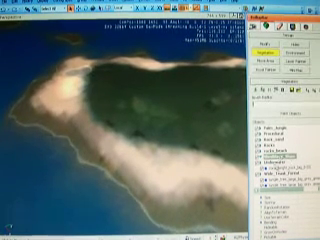
{"action": "left_click", "coordinate": [258, 170]}
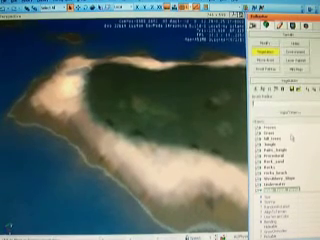
{"action": "left_click", "coordinate": [270, 151]}
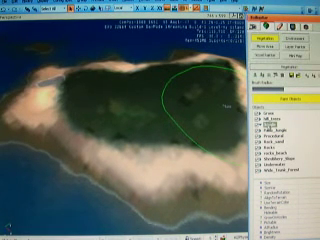
- Pick the Fake_Jungle group and paint a jungle patch inside the island
{"action": "left_click", "coordinate": [268, 129]}
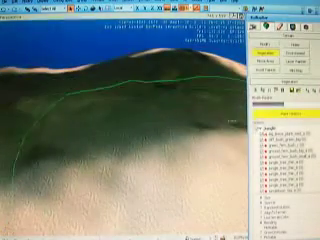
{"action": "scroll", "coordinate": [212, 108], "scroll_direction": "down", "scroll_amount": 5}
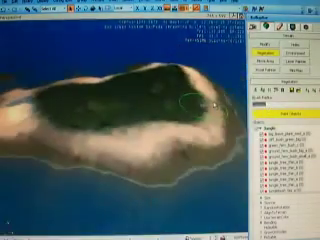
{"action": "scroll", "coordinate": [210, 102], "scroll_direction": "down", "scroll_amount": 3}
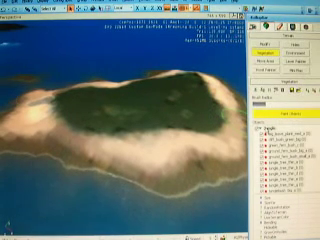
{"action": "left_click", "coordinate": [160, 113]}
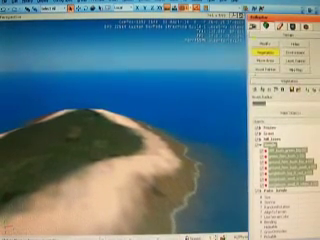
{"action": "scroll", "coordinate": [285, 150], "scroll_direction": "down", "scroll_amount": 3}
{"action": "scroll", "coordinate": [285, 150], "scroll_direction": "down", "scroll_amount": 3}
{"action": "scroll", "coordinate": [285, 150], "scroll_direction": "down", "scroll_amount": 3}
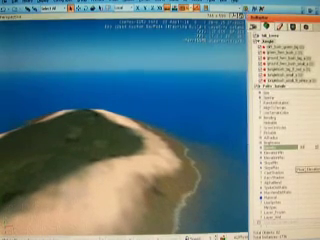
{"action": "scroll", "coordinate": [285, 150], "scroll_direction": "up", "scroll_amount": 5}
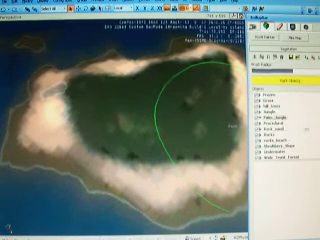
- Paint Palm_Jungle trees across the island interior, then view the beach from low
{"action": "key", "text": "b"}
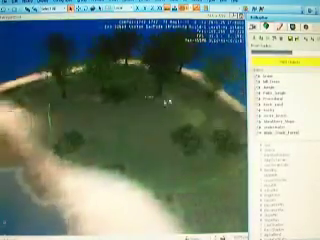
{"action": "scroll", "coordinate": [165, 100], "scroll_direction": "up", "scroll_amount": 3}
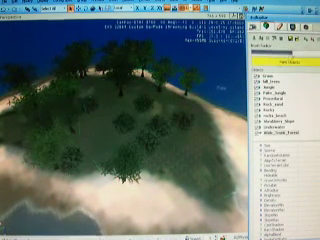
{"action": "left_click", "coordinate": [148, 123]}
{"action": "key", "text": "Left"}
{"action": "key", "text": "Left"}
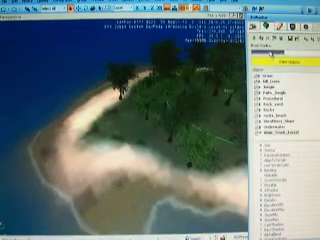
{"action": "key", "text": "Up"}
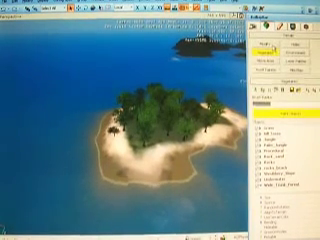
- Switch to the terrain Modify tool and choose a brush from the Type dropdown
{"action": "left_click", "coordinate": [266, 45]}
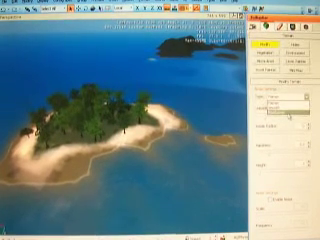
{"action": "left_click", "coordinate": [289, 112]}
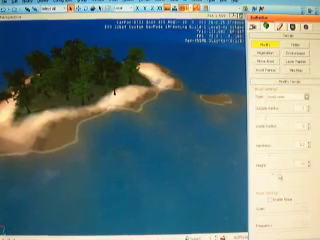
{"action": "scroll", "coordinate": [171, 146], "scroll_direction": "up", "scroll_amount": 2}
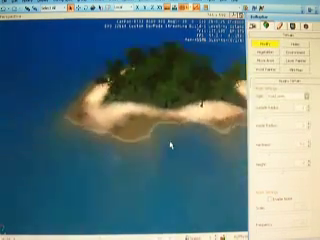
{"action": "scroll", "coordinate": [171, 146], "scroll_direction": "up", "scroll_amount": 2}
{"action": "scroll", "coordinate": [172, 145], "scroll_direction": "up", "scroll_amount": 2}
{"action": "scroll", "coordinate": [175, 143], "scroll_direction": "up", "scroll_amount": 2}
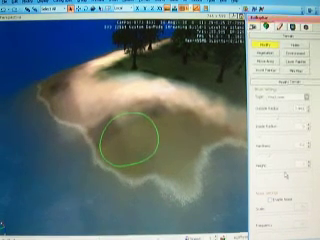
- Raise a hill and a tall peak on the beach terrain, then open the File menu
{"action": "left_click_drag", "start_coordinate": [176, 148], "coordinate": [96, 104]}
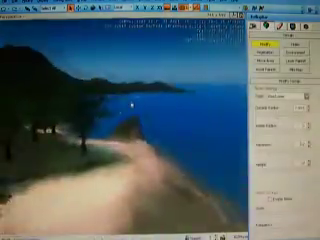
{"action": "left_click", "coordinate": [131, 104]}
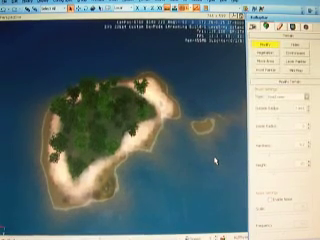
{"action": "left_click", "coordinate": [6, 3]}
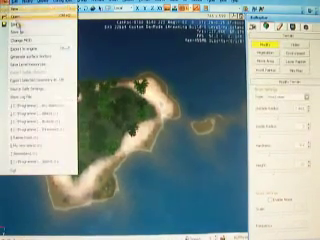